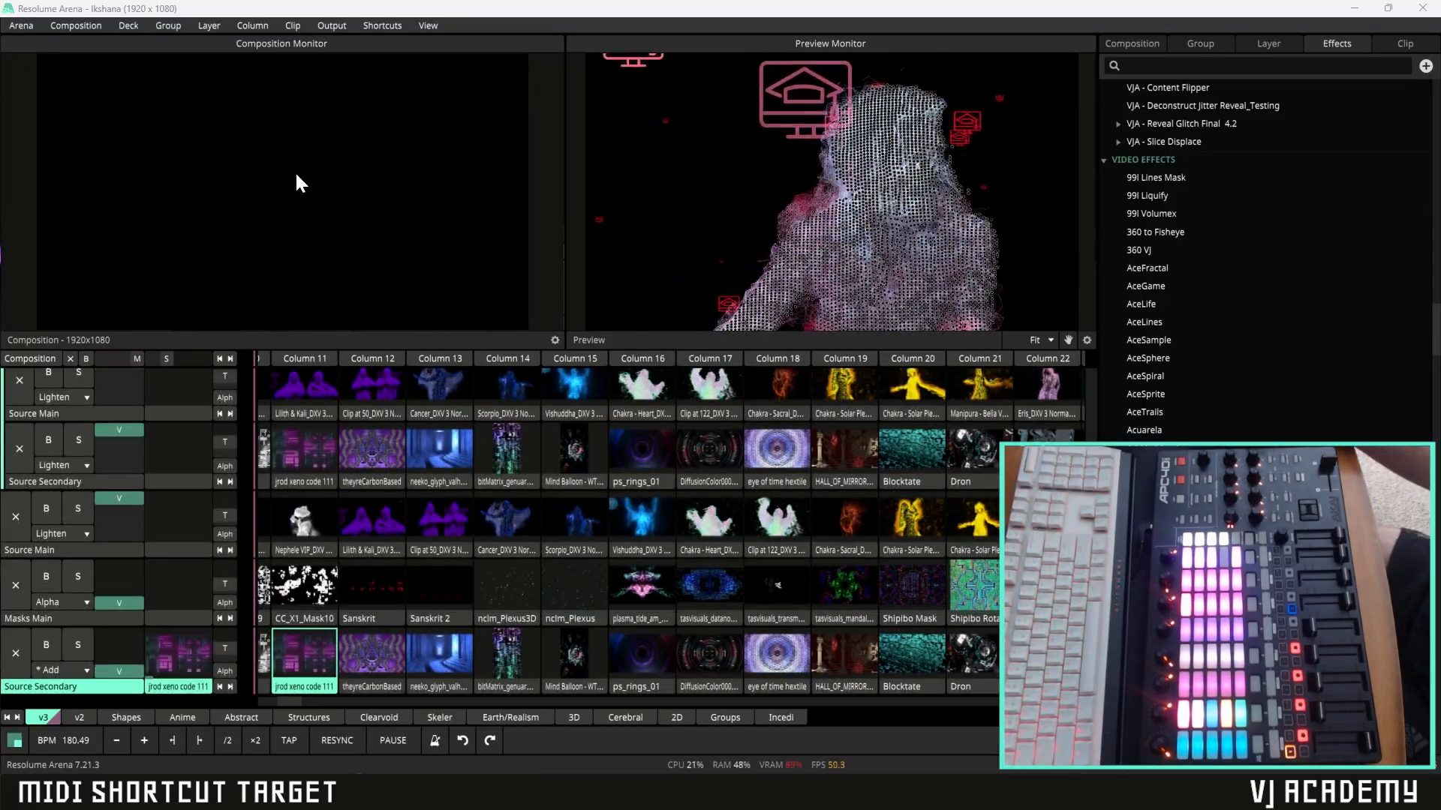
- Enter MIDI shortcut editing and examine the target options for the lower Source Main layer's fader
left_click(386, 28)
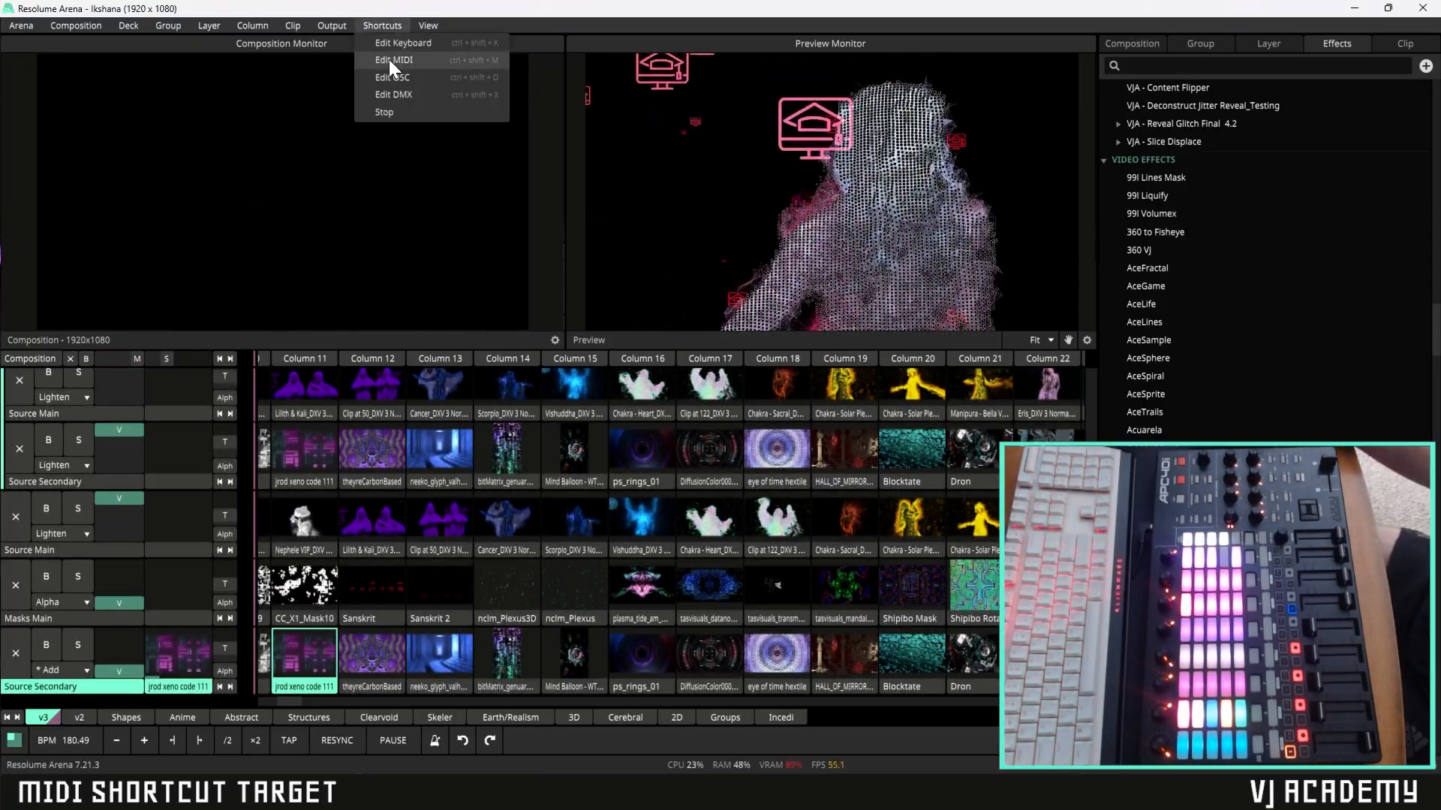
left_click(388, 60)
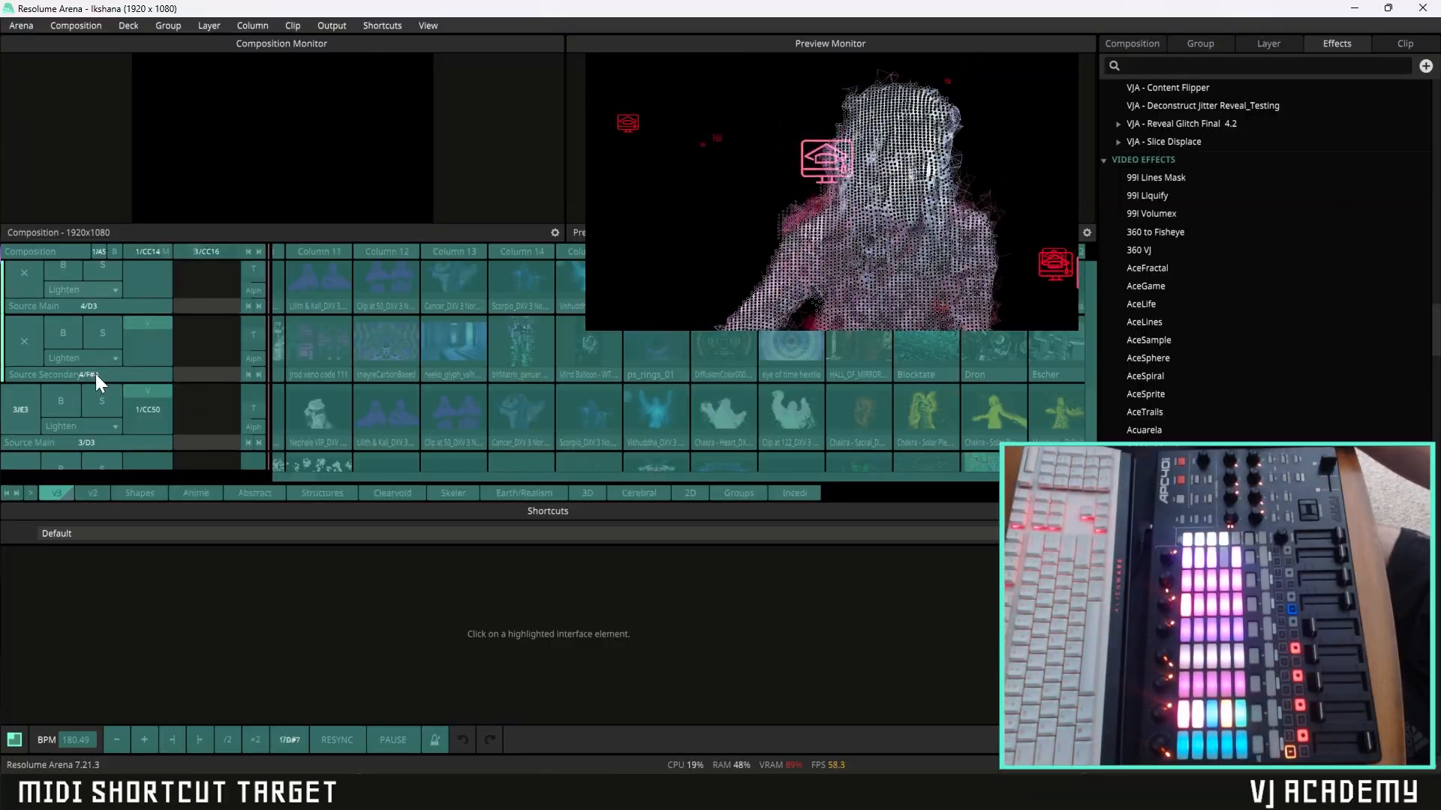
left_click(149, 415)
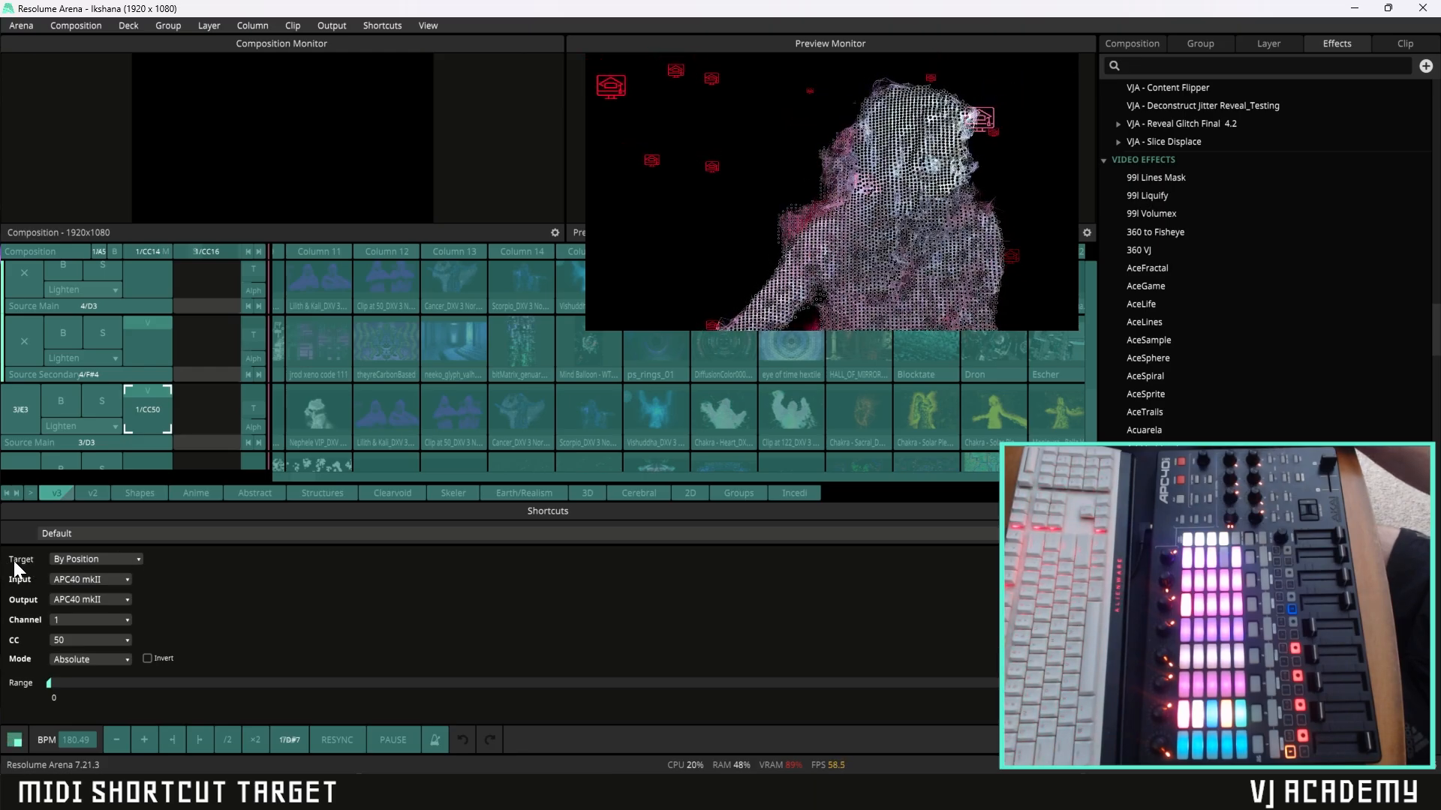
left_click(58, 561)
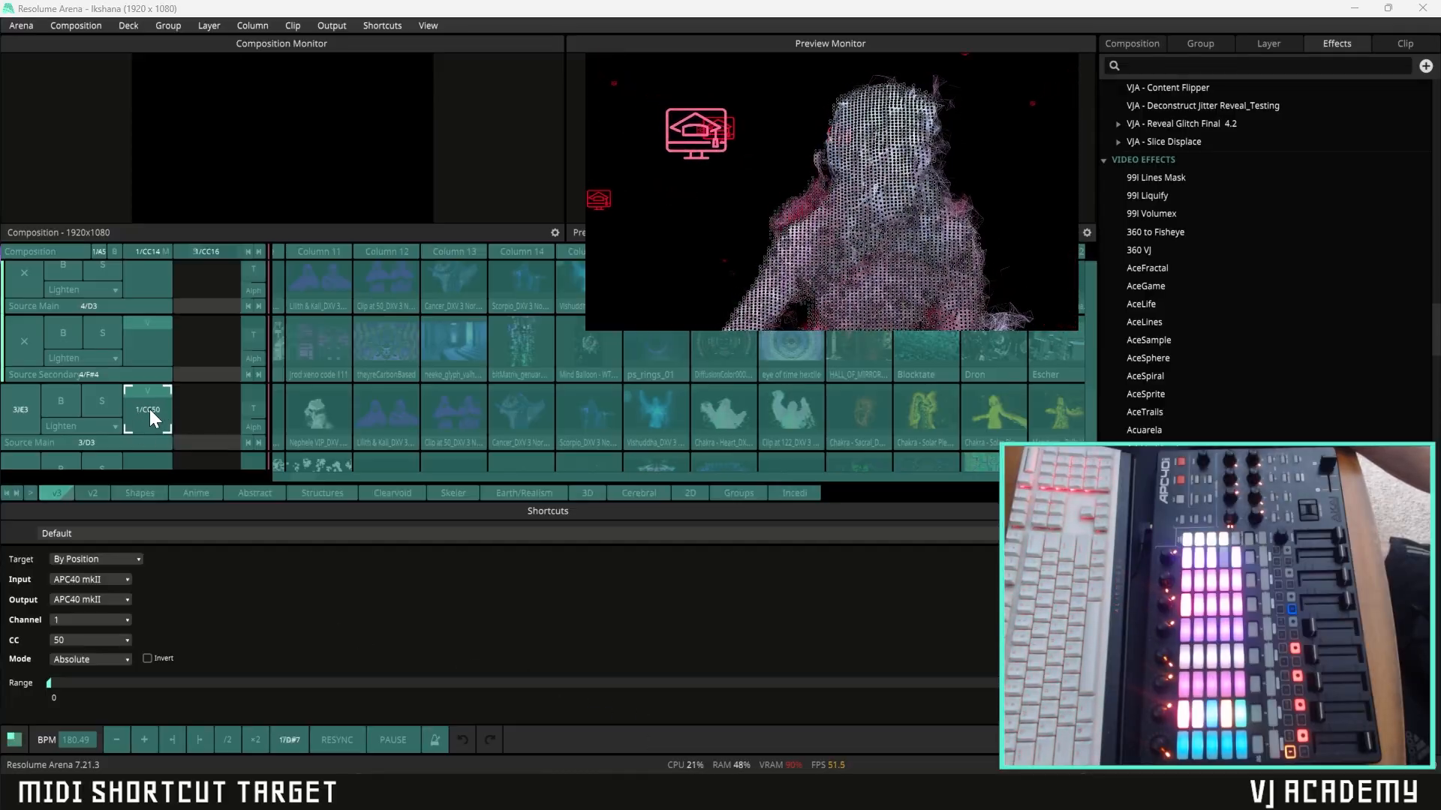
left_click(109, 558)
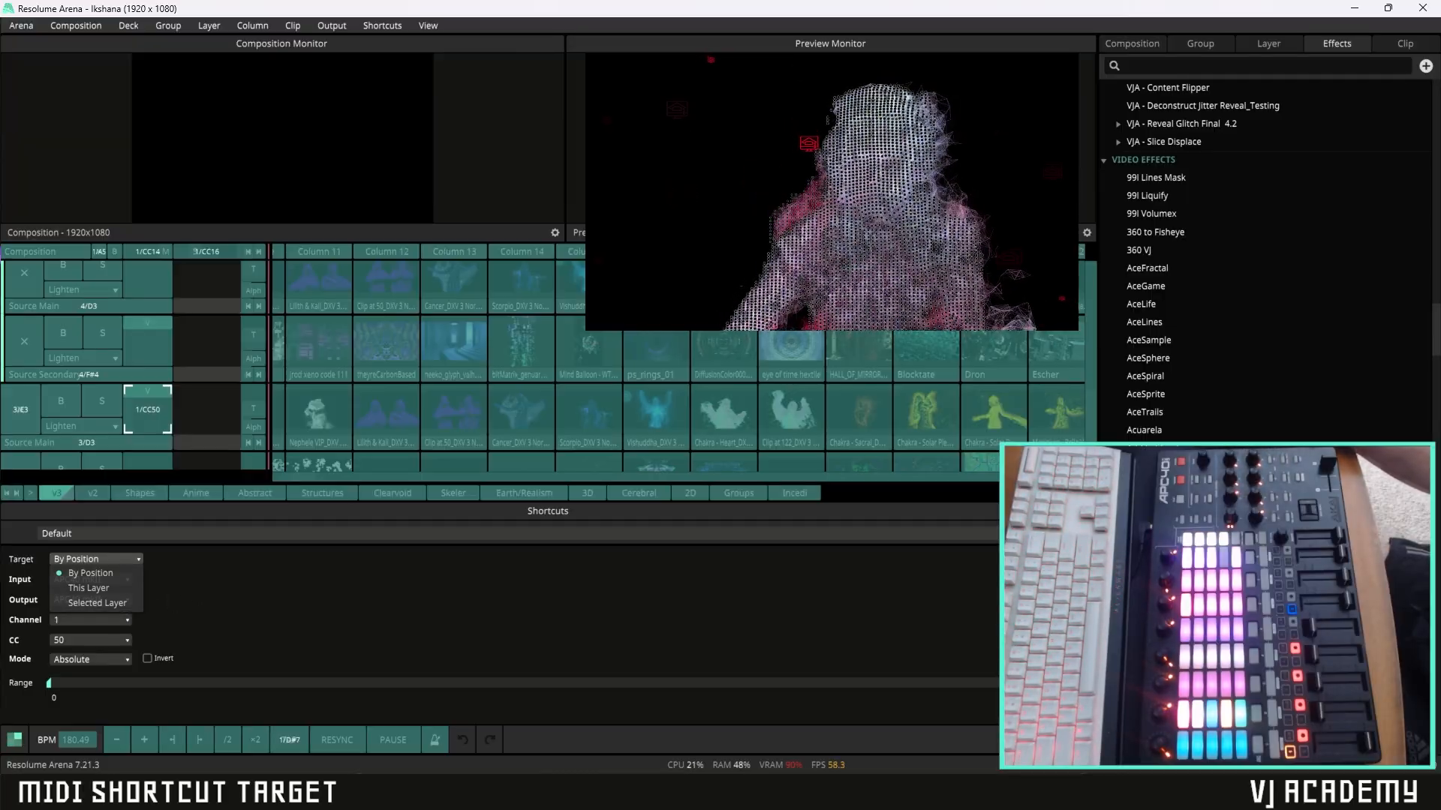
left_click(95, 563)
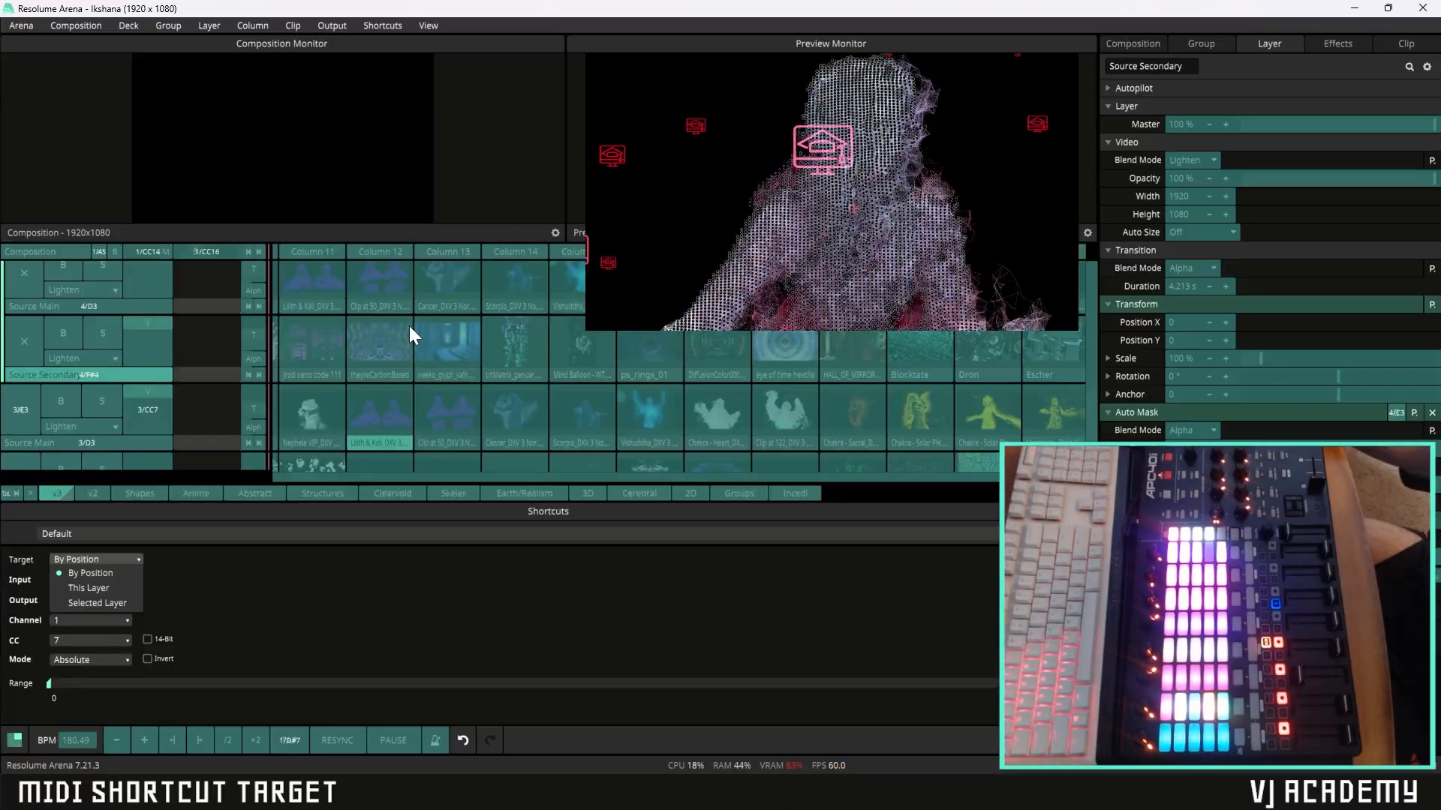
- Check the MIDI shortcut target of the Lilith & Kali clip, exit shortcut editing and select that clip
left_click(387, 406)
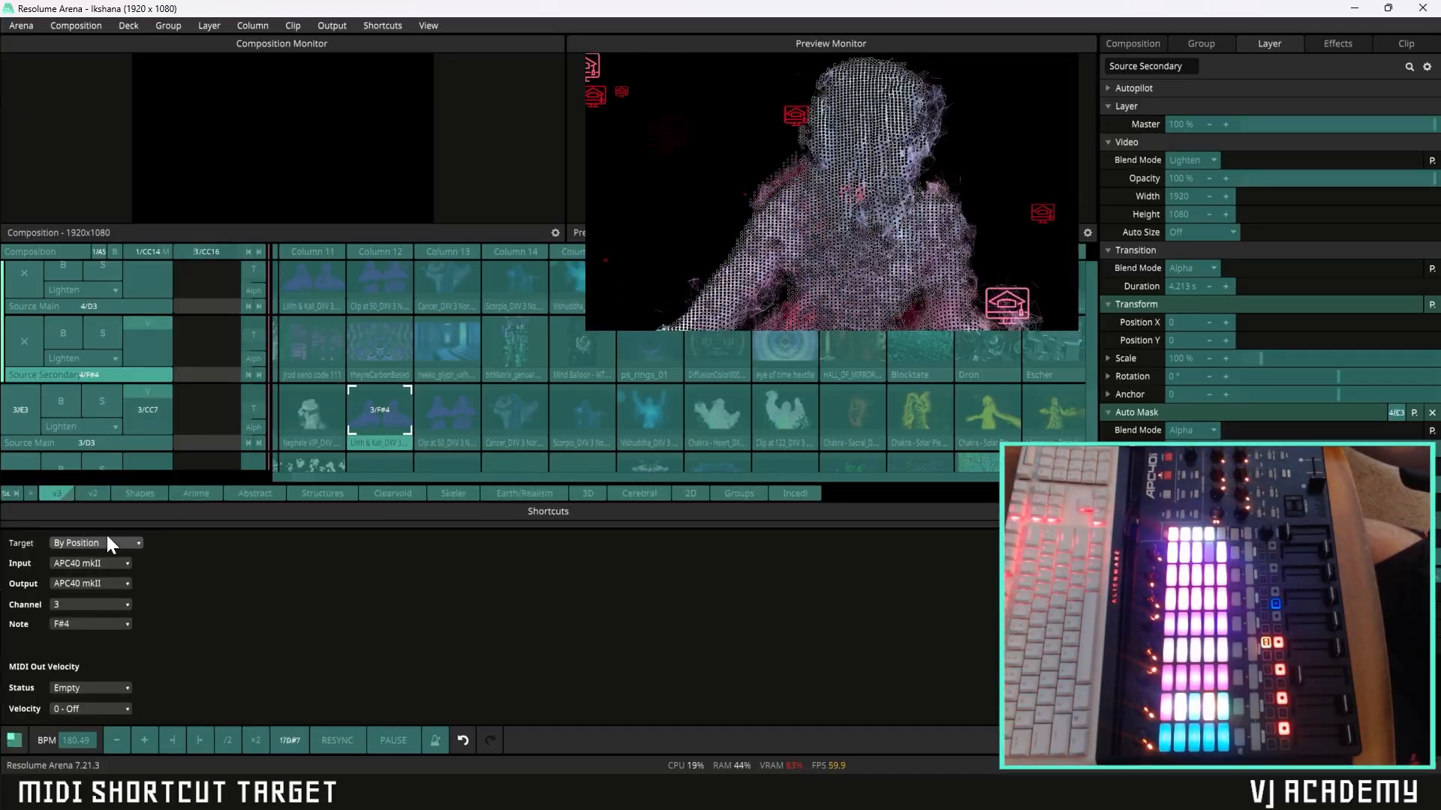
left_click(388, 26)
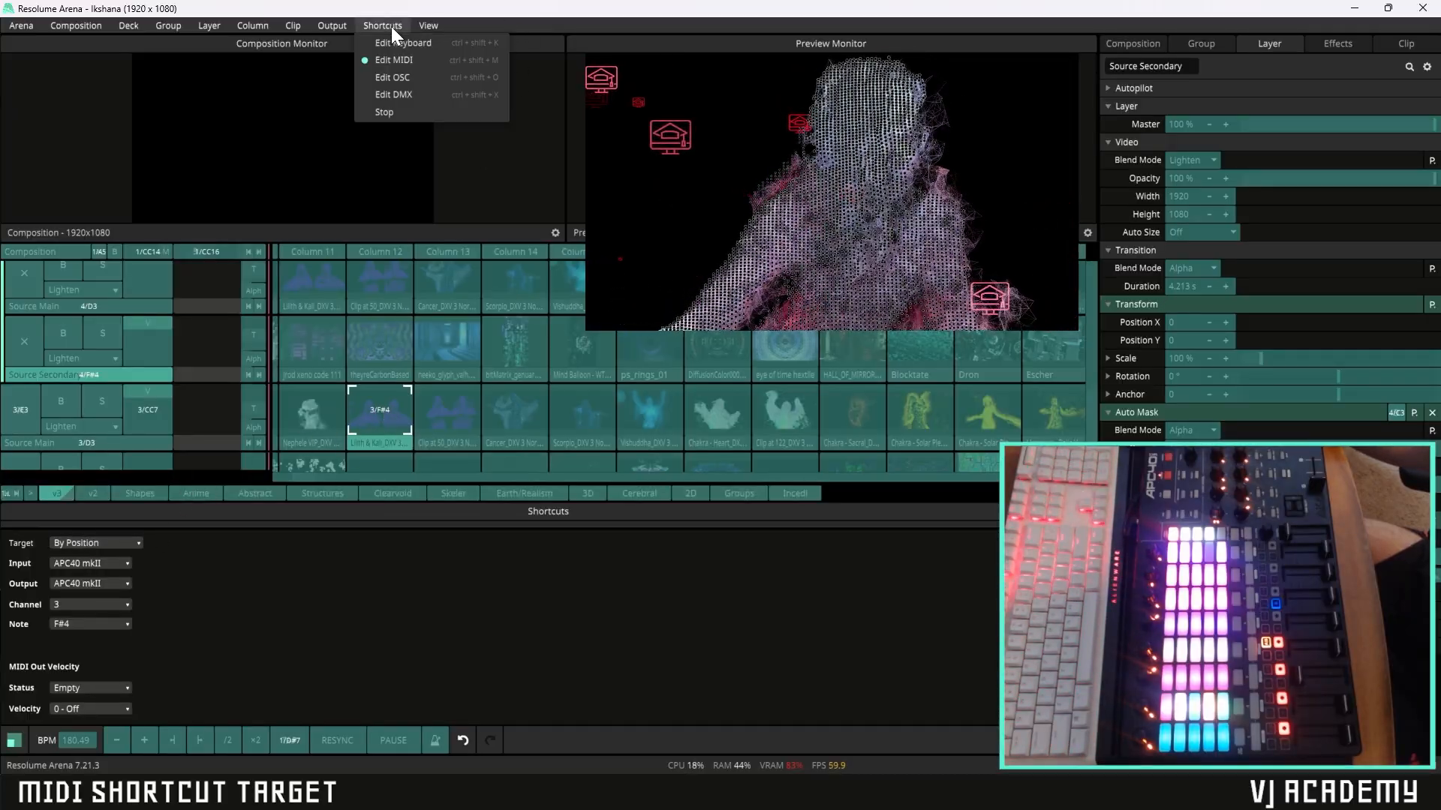
left_click(387, 116)
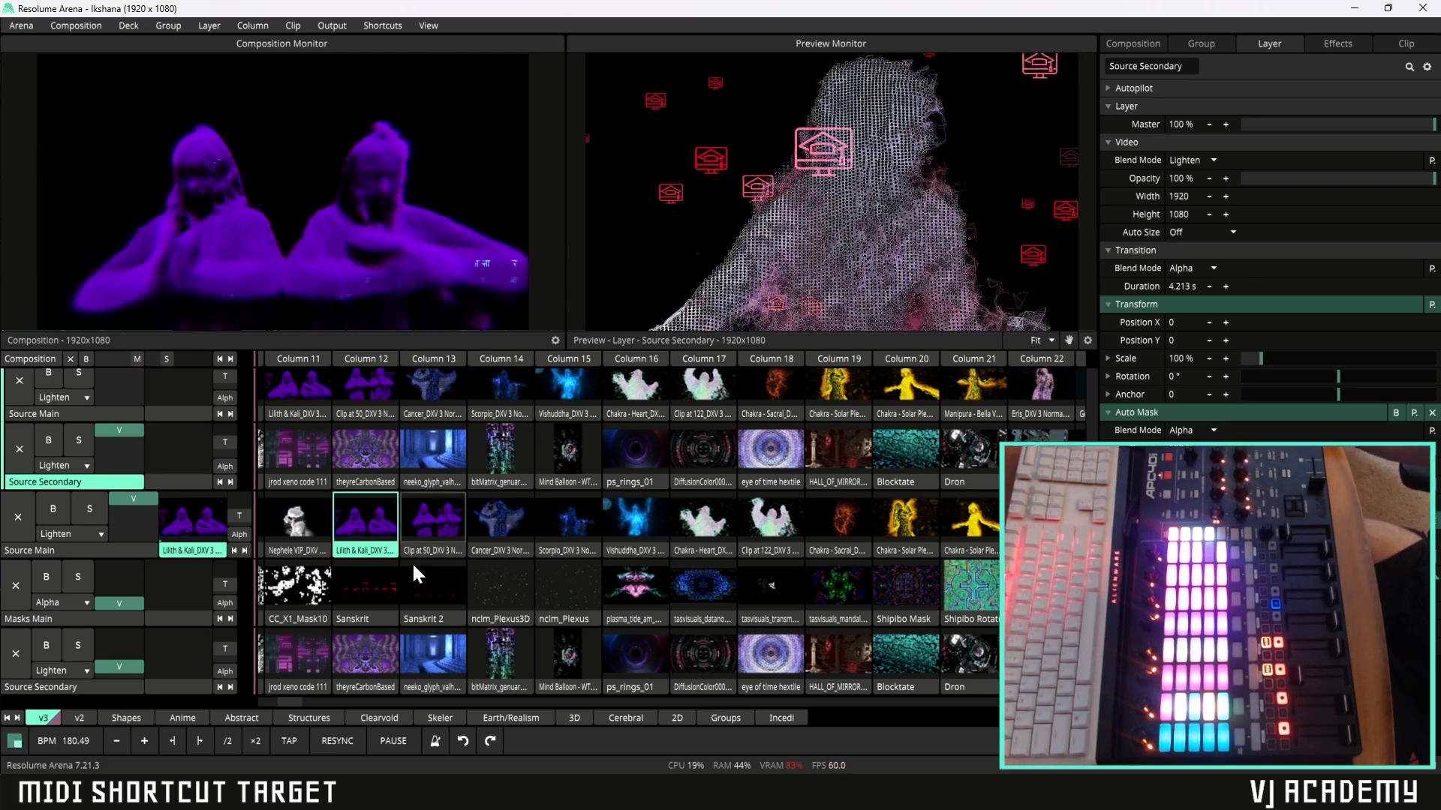
left_click_drag(370, 553, 403, 542)
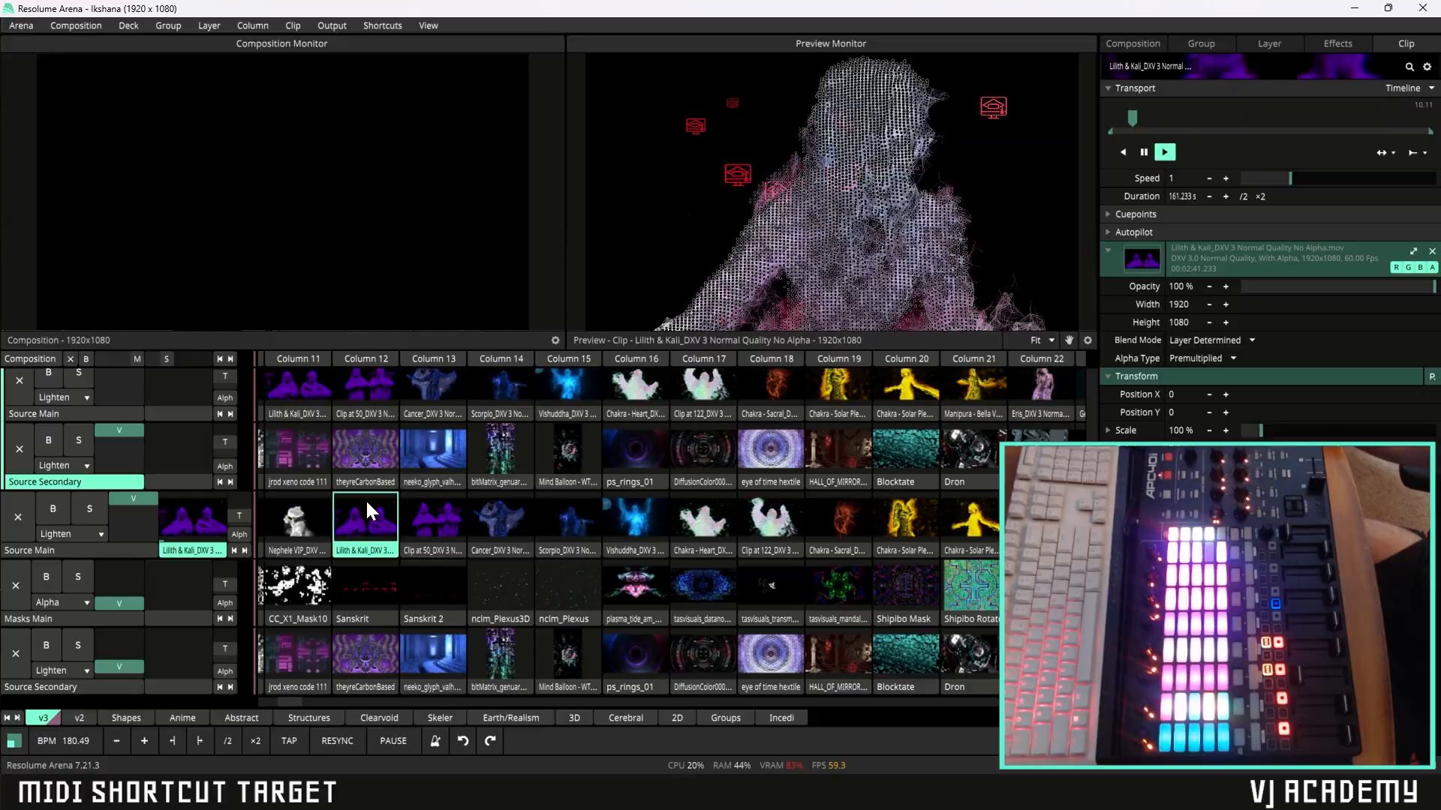
key("ctrl+shift+z")
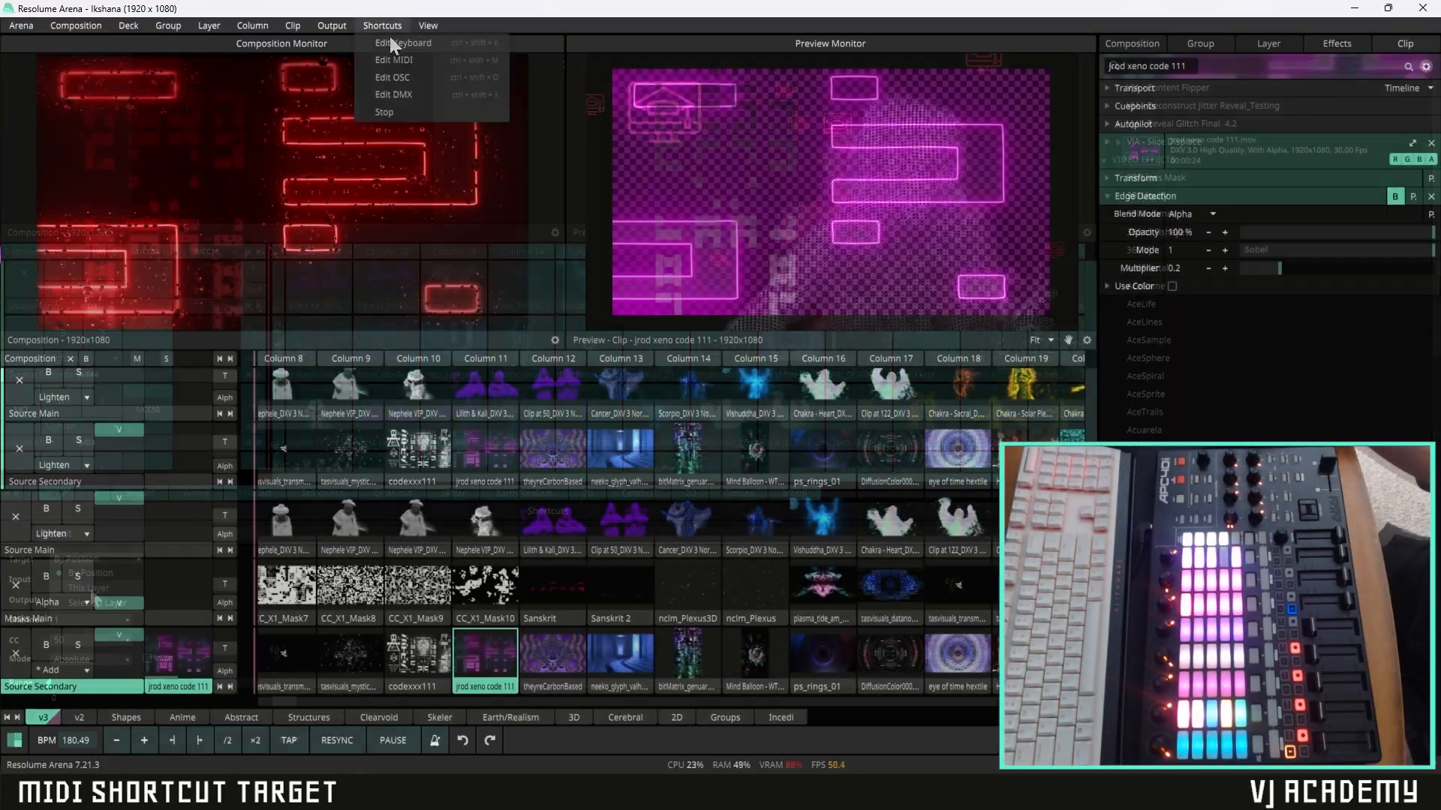
- Review the available target options in MIDI shortcut editing and exit the editing mode
left_click(397, 53)
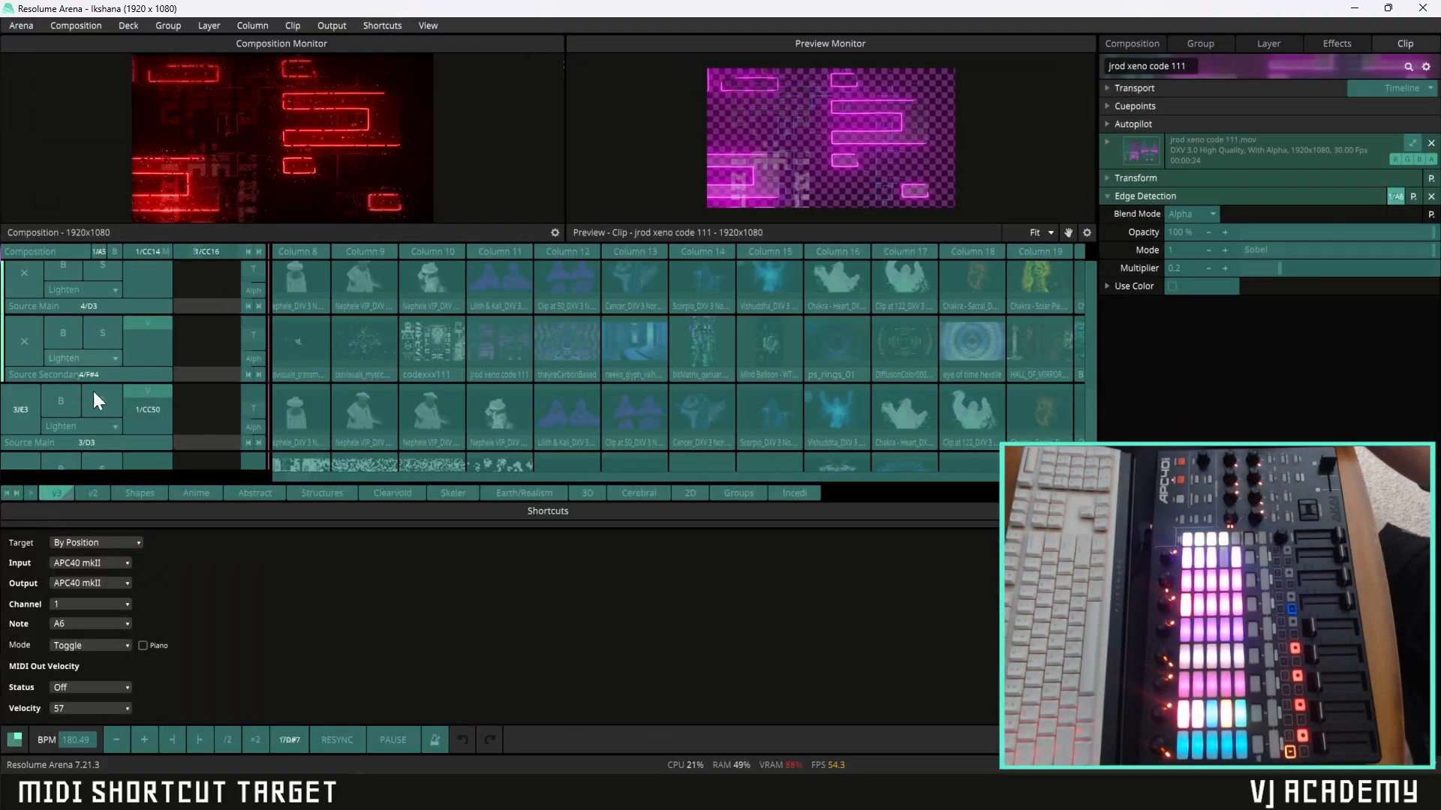
left_click(118, 542)
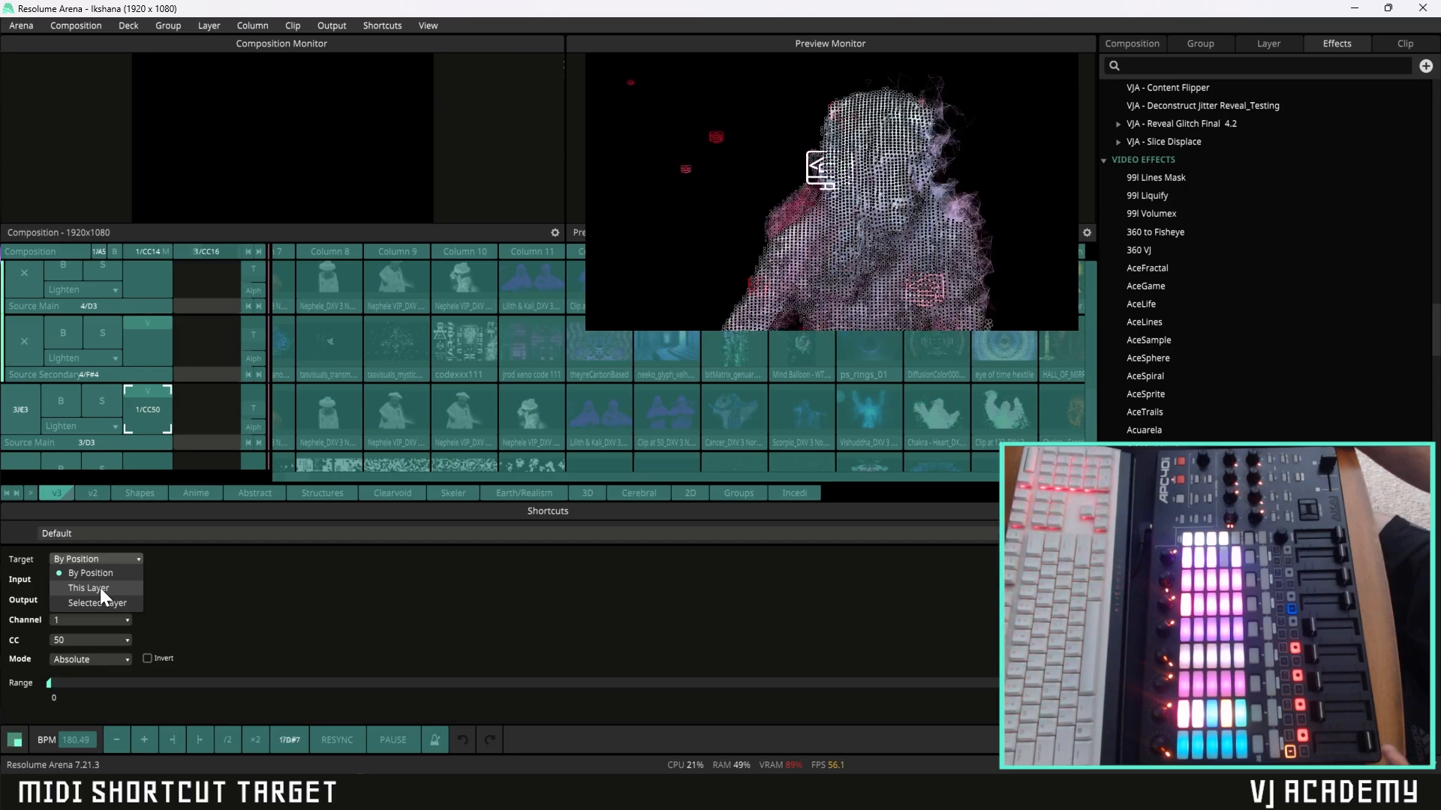
left_click(387, 23)
left_click(387, 22)
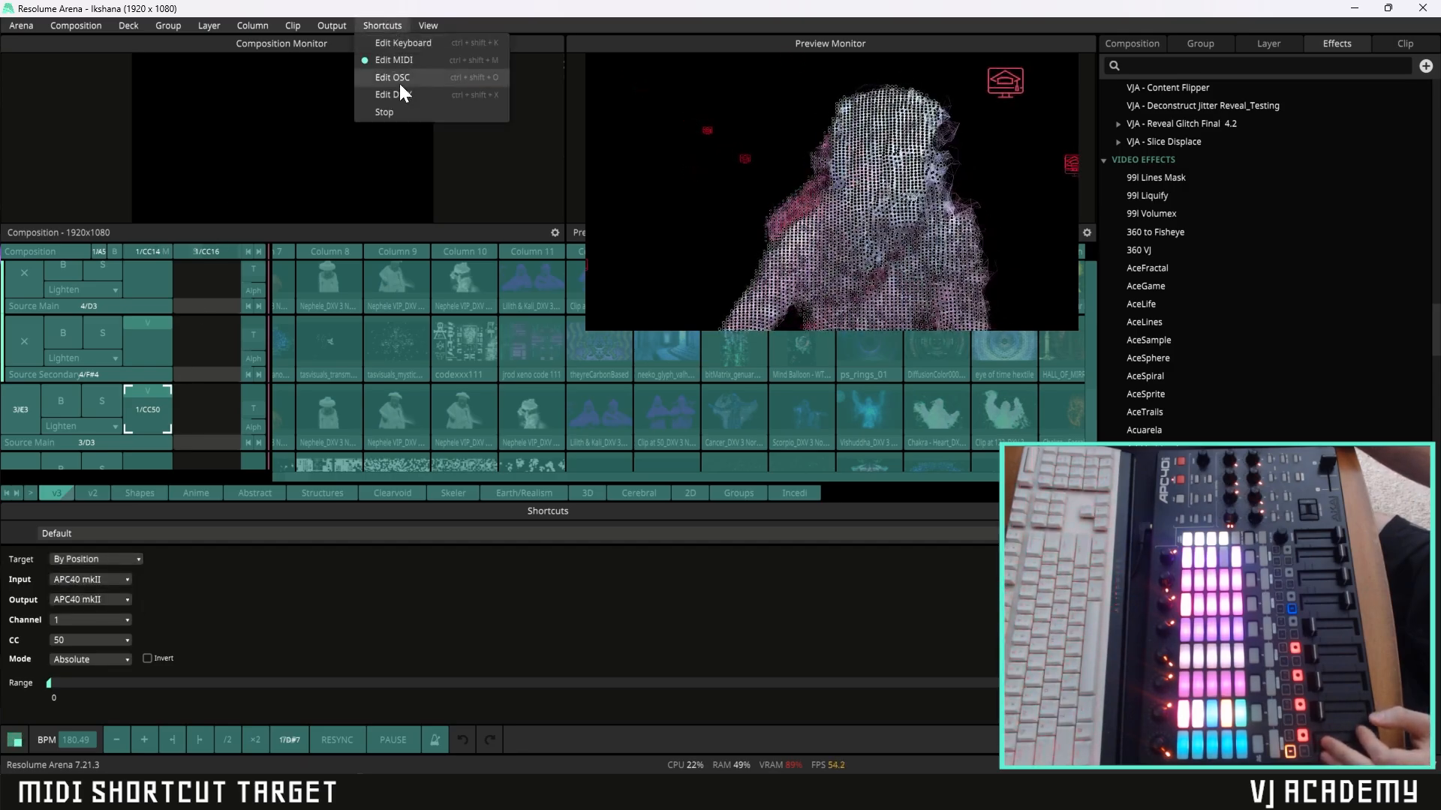
left_click(399, 114)
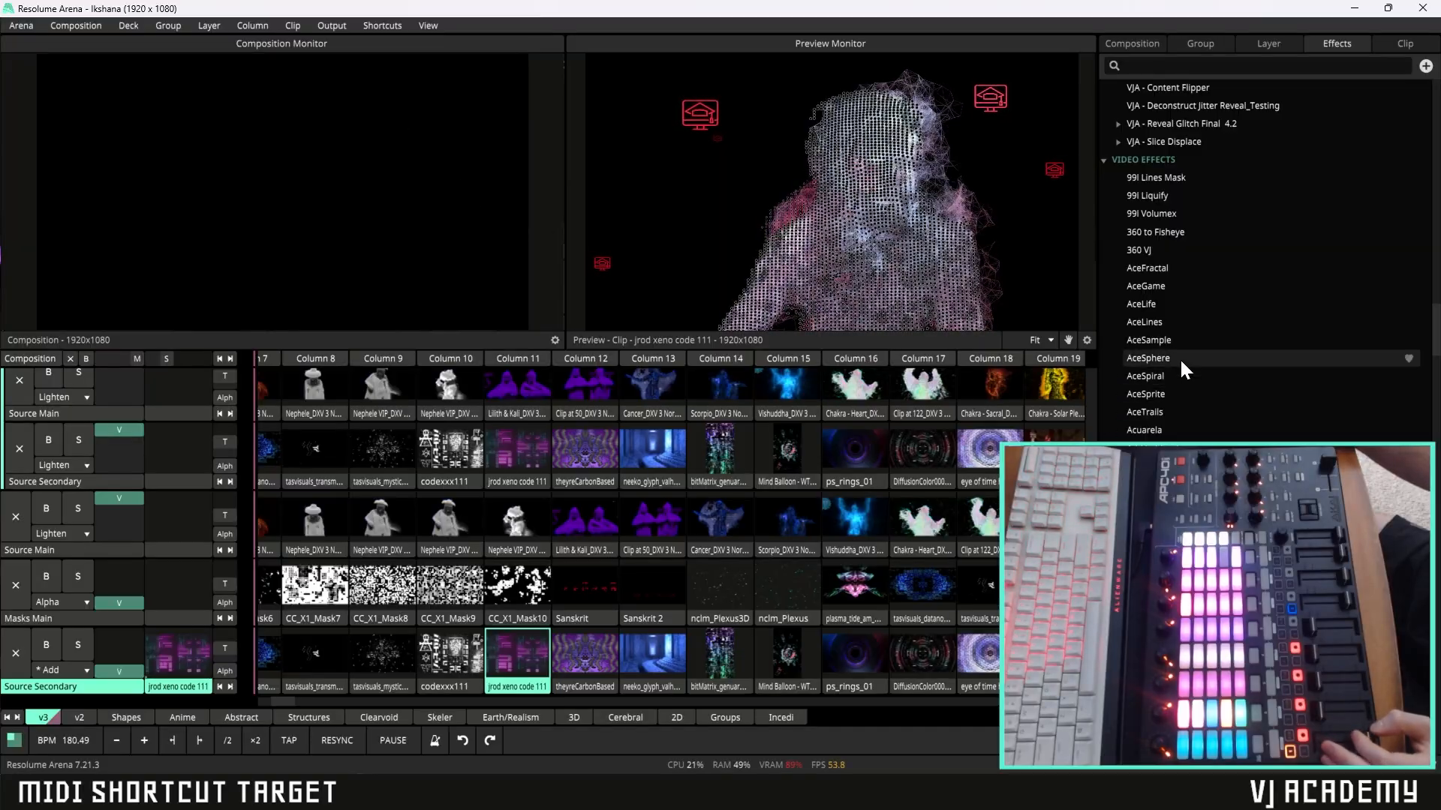
- Apply the Edge Detection video effect to the jrod xeno code 111 clip in the bottom Source Secondary layer
scroll(1181, 358, "down", 15)
scroll(1179, 358, "down", 2)
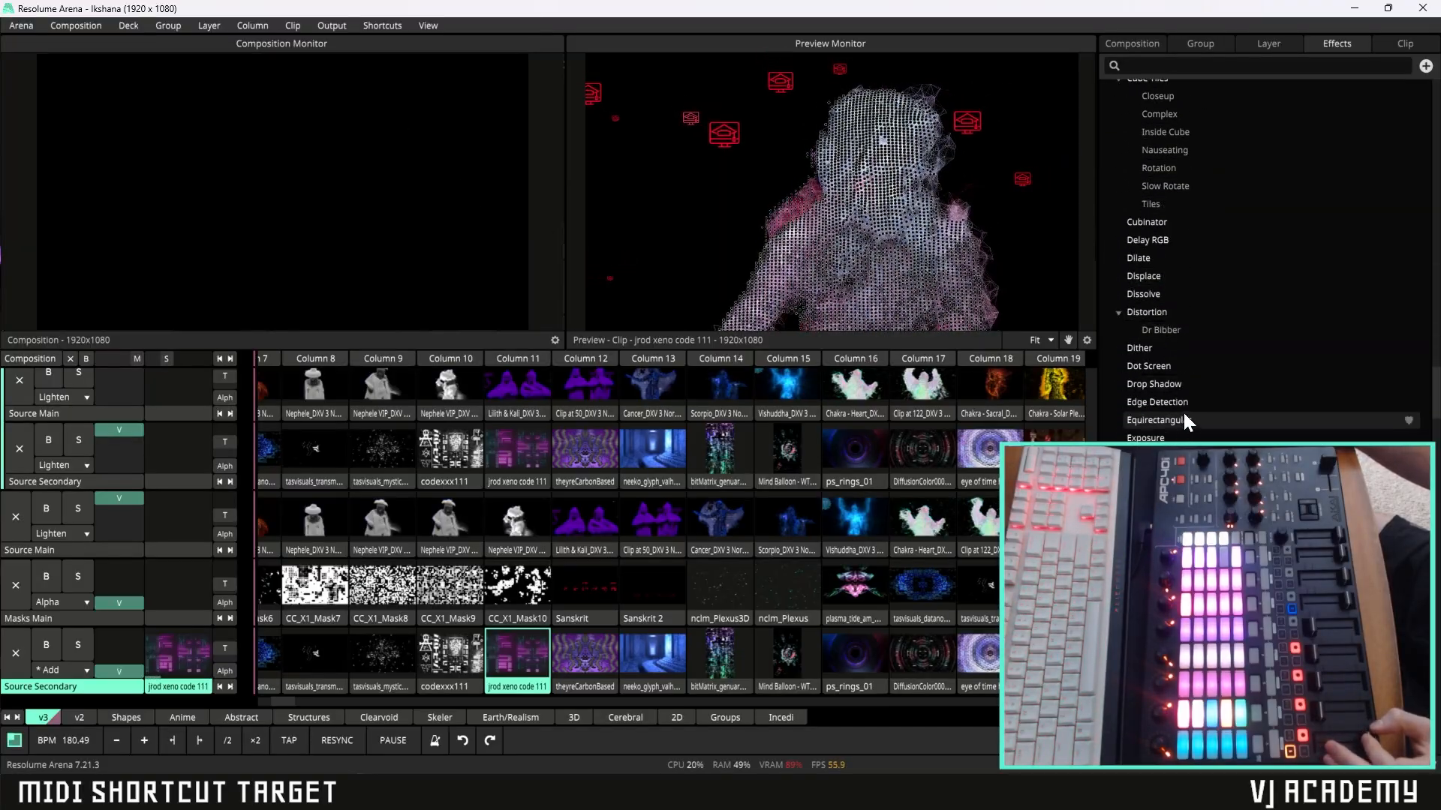
left_click_drag(1186, 402, 493, 666)
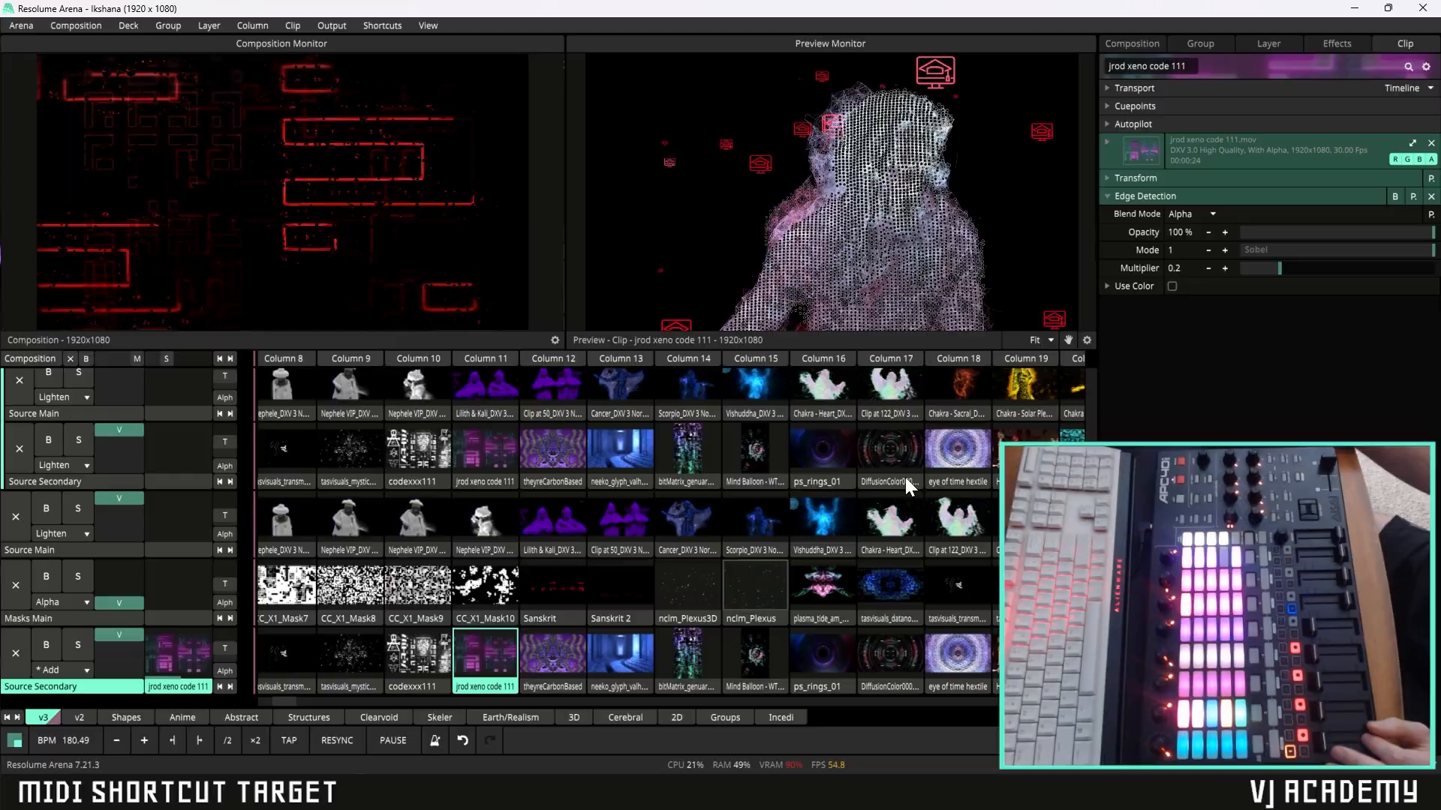
- Set the clip's Edge Detection bypass MIDI shortcut to note A6 on channel 1, targeting Selected Clip, and exit shortcut editing
left_click(372, 22)
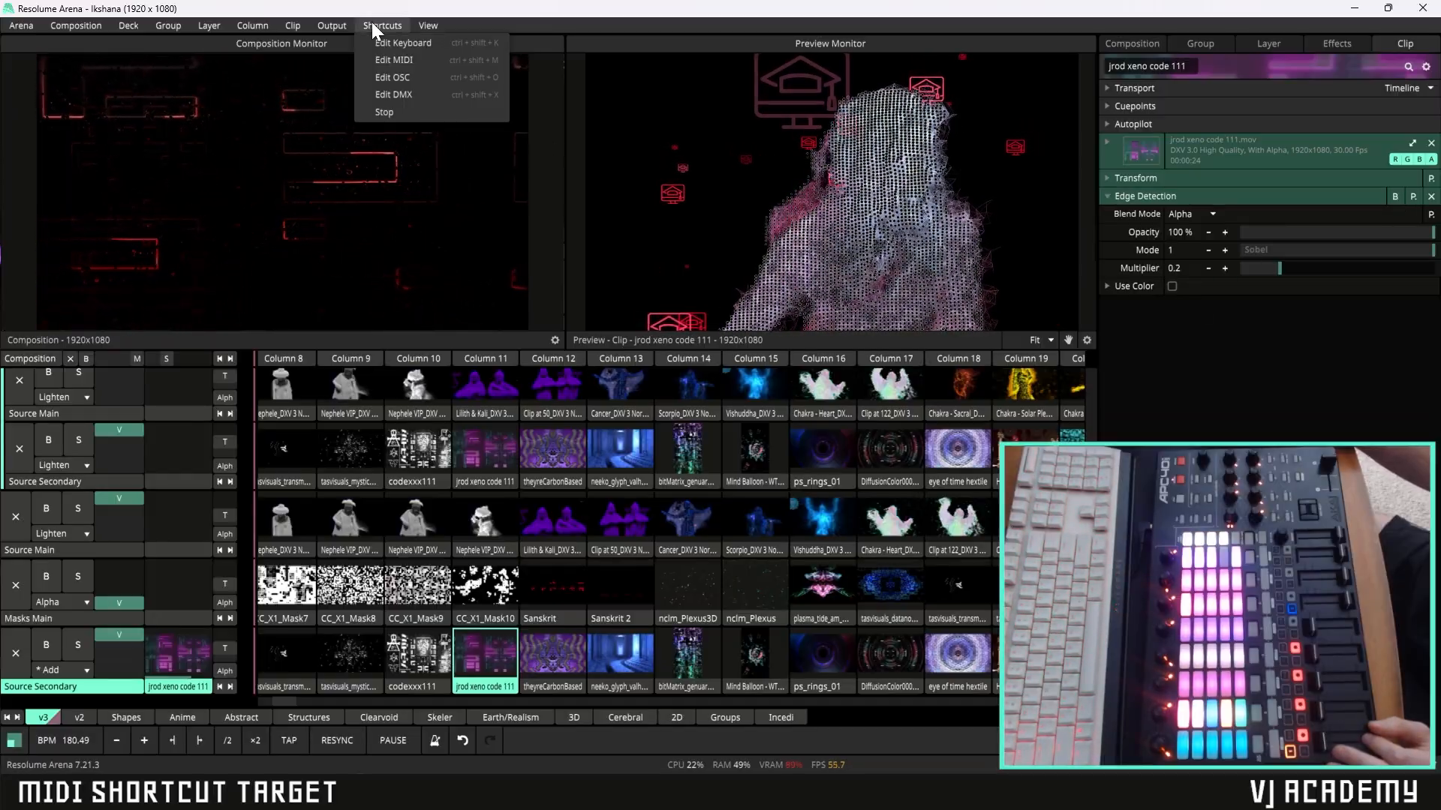
left_click(386, 59)
left_click(1392, 199)
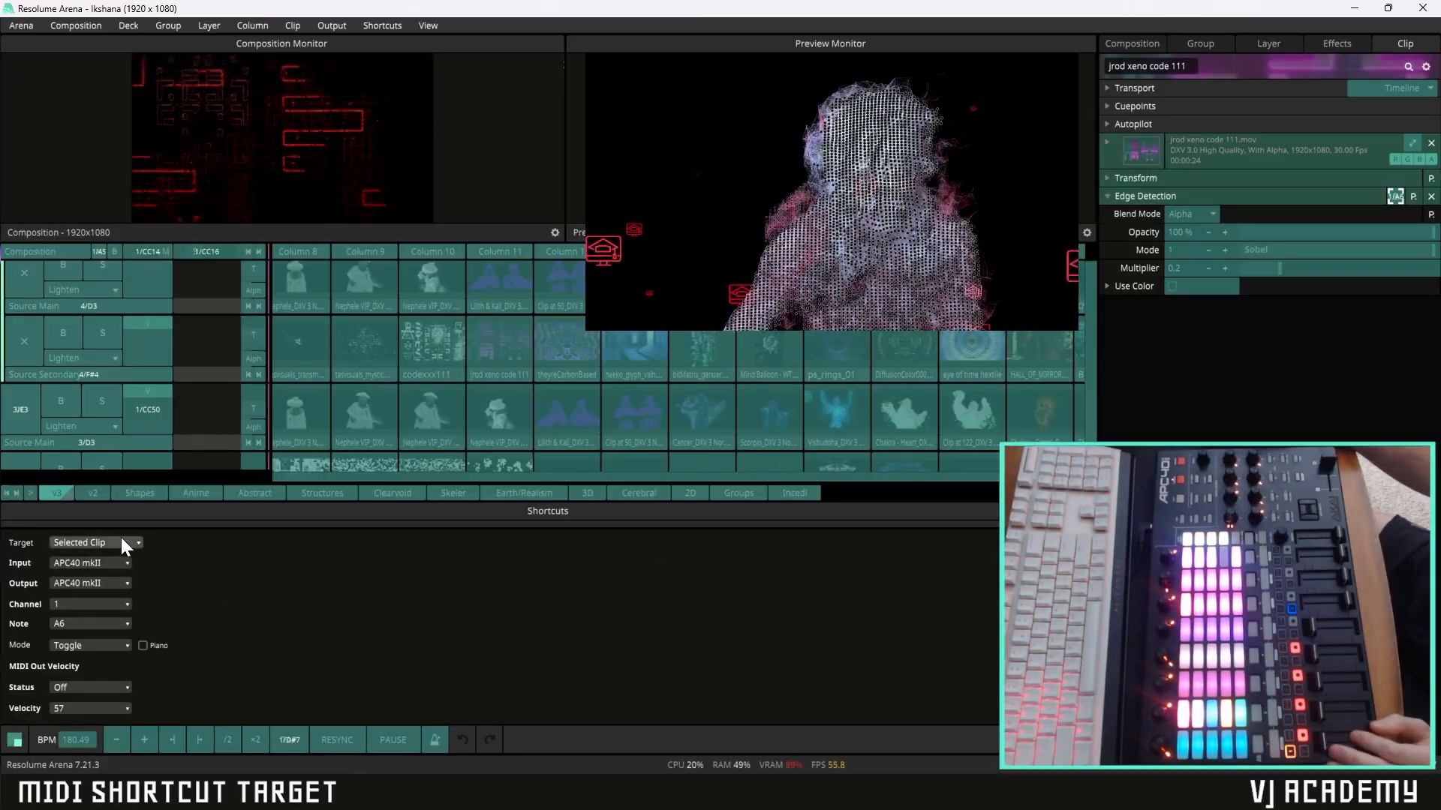
left_click(383, 29)
left_click(388, 117)
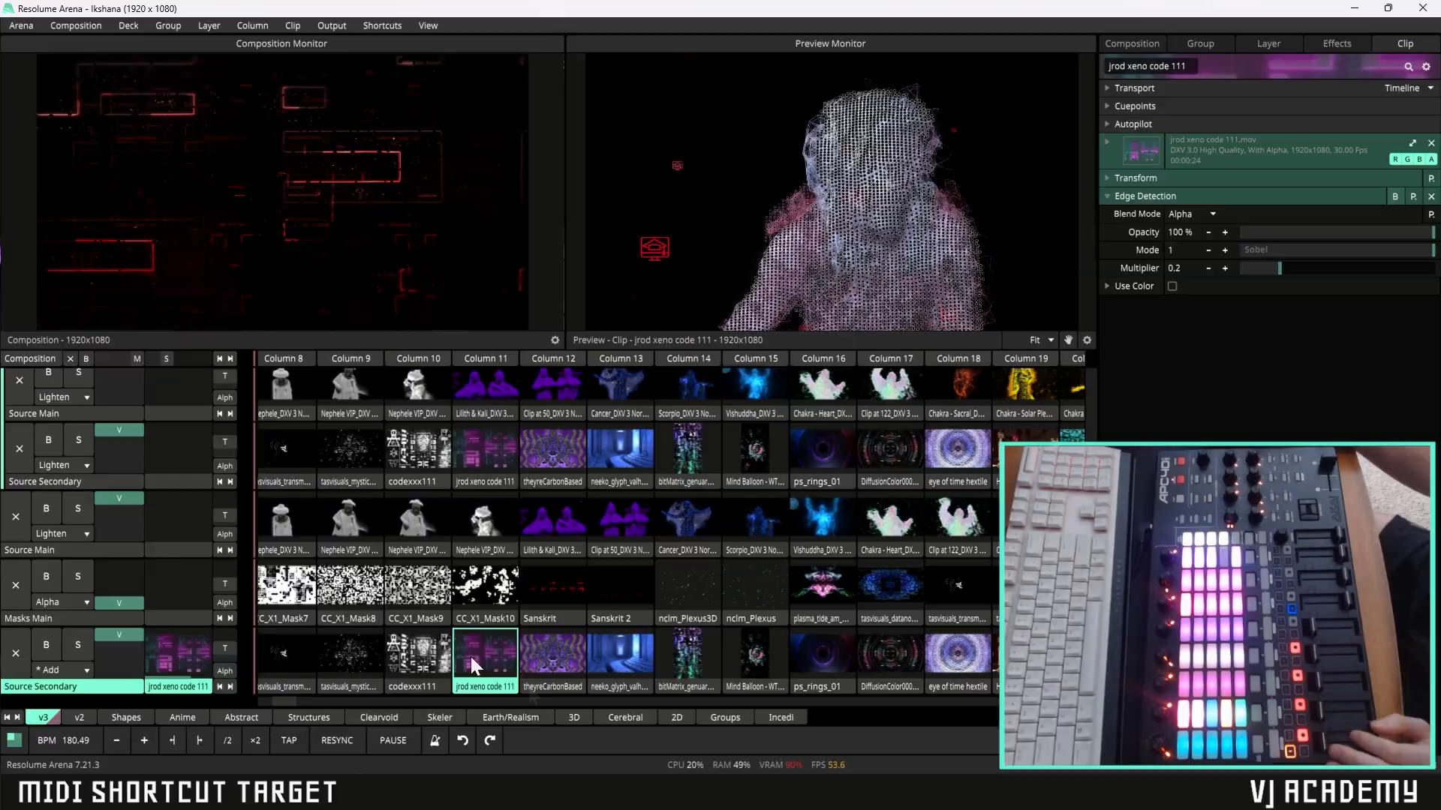
- Select the theyreCarbonBased clip and return to jrod xeno code 111 to test the bypass shortcut on the selected clip
left_click(557, 685)
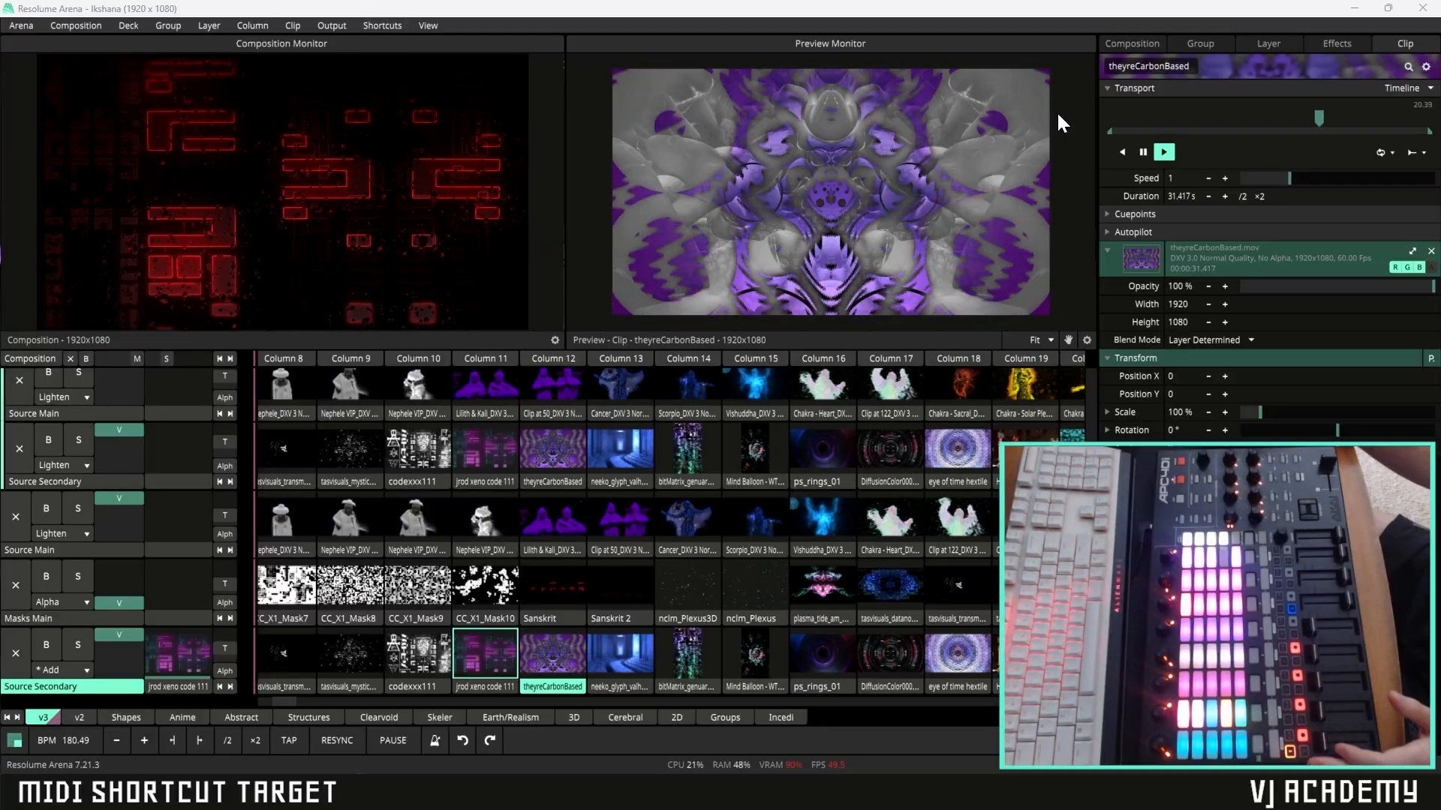
left_click(488, 686)
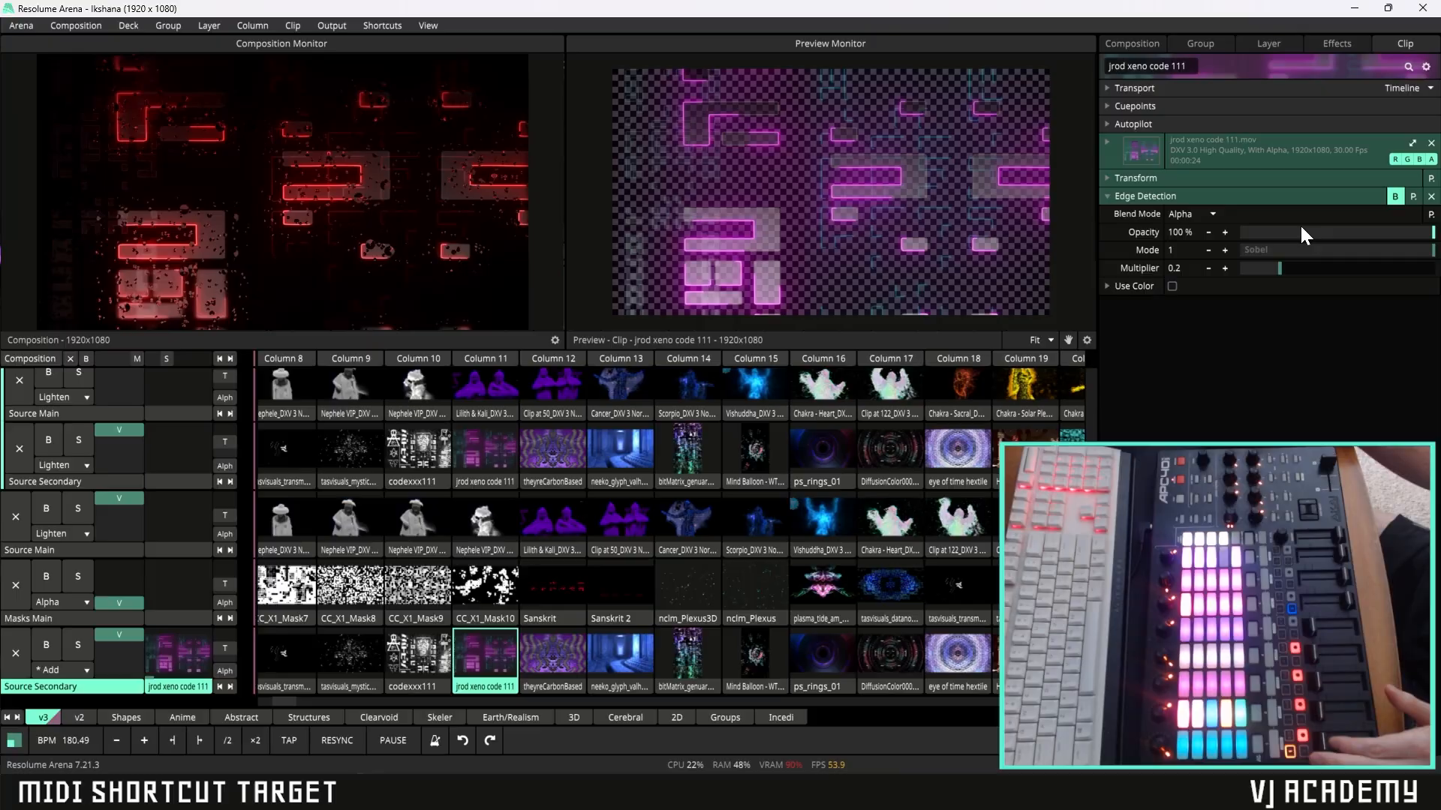
- Set the Edge Detection bypass shortcut's target to By Position and select the neeko_glyph_valhalla clip to test it
left_click(375, 28)
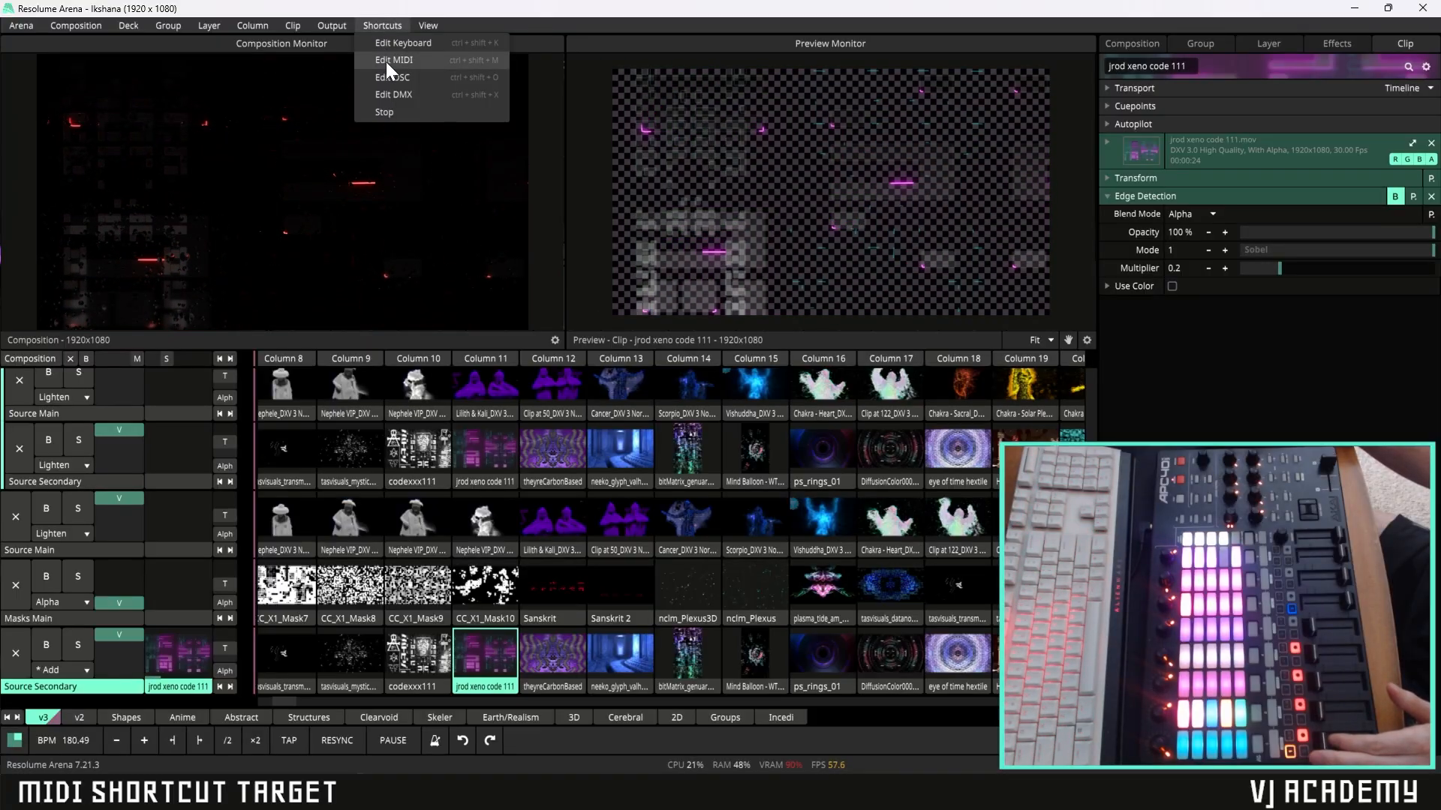
left_click(387, 63)
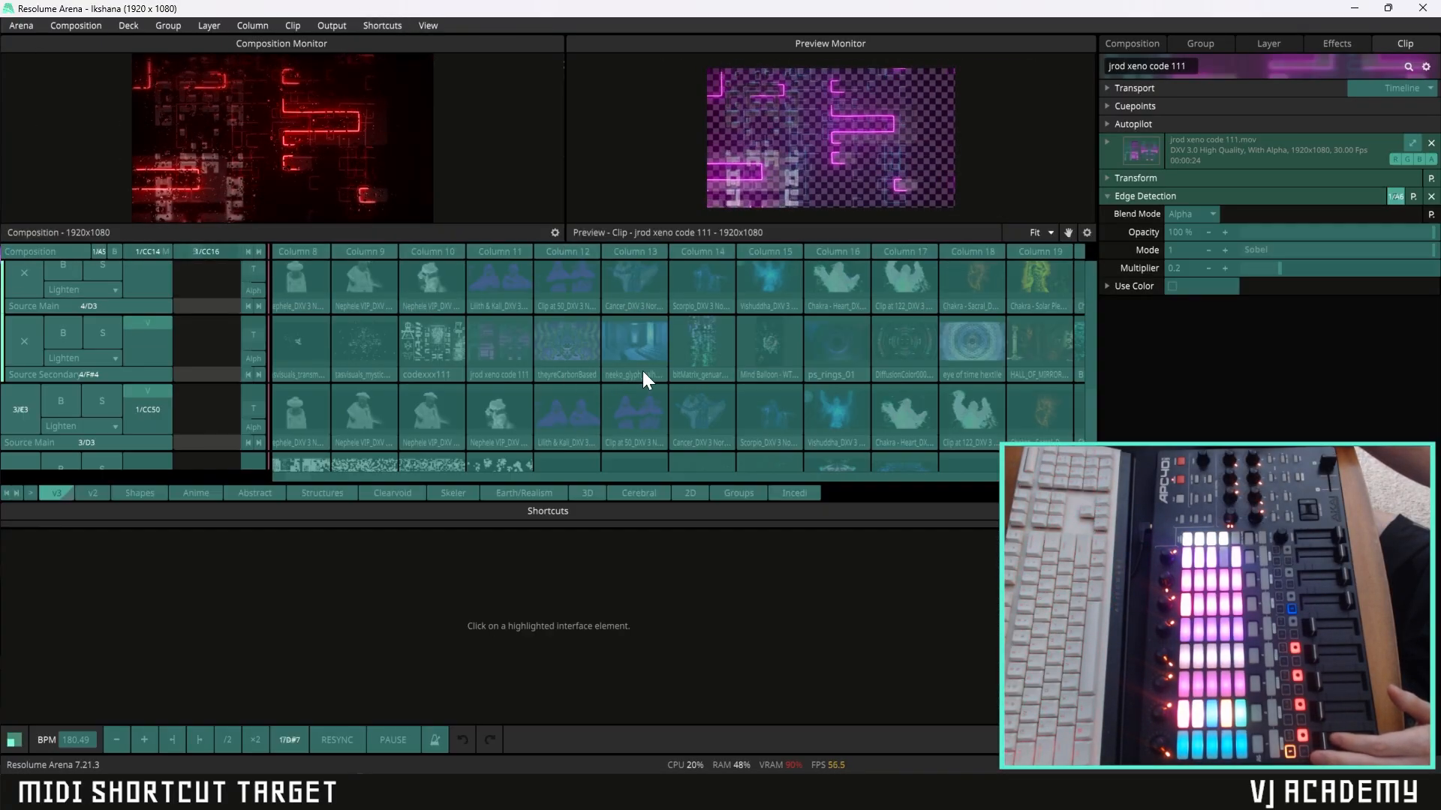
left_click(1396, 198)
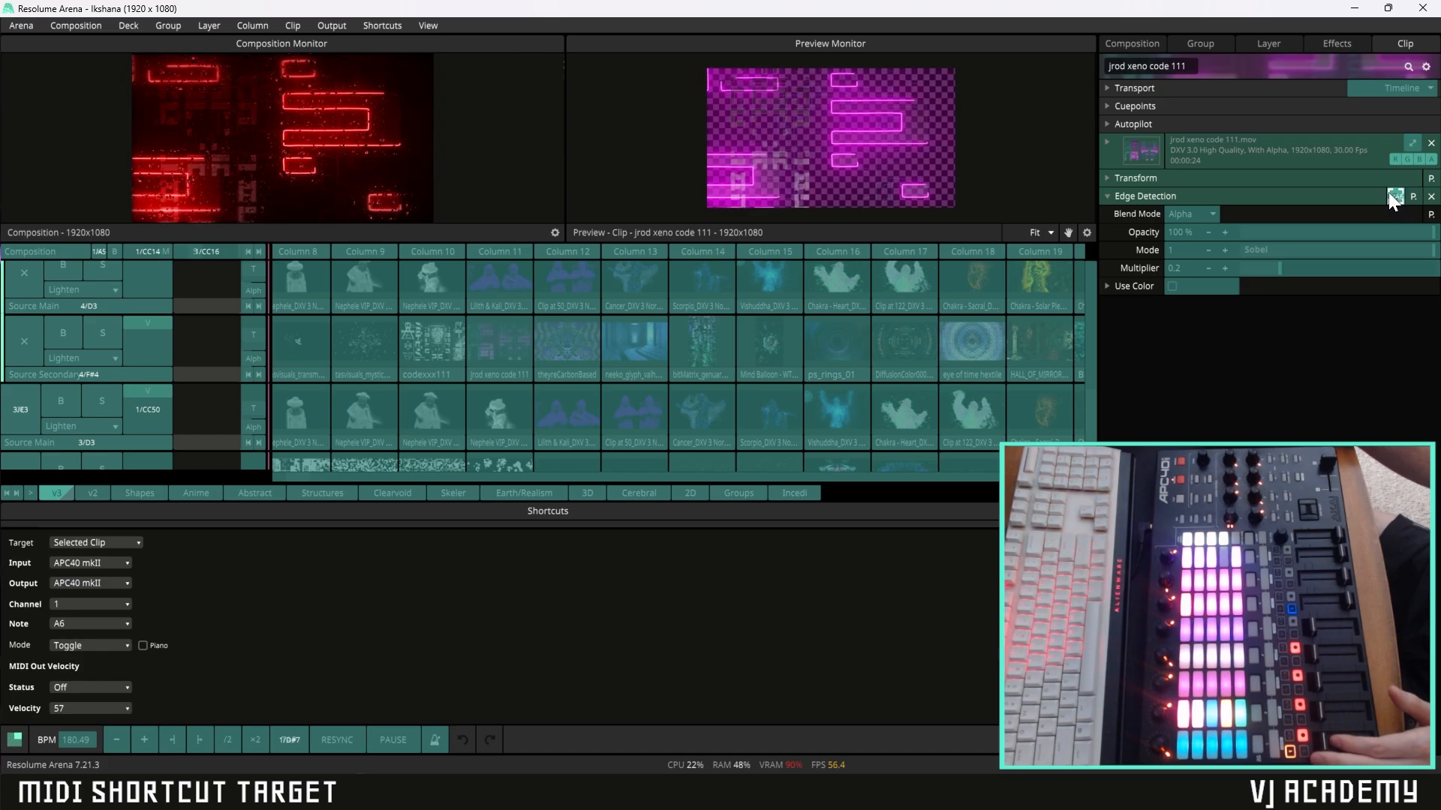
left_click(126, 543)
left_click(116, 557)
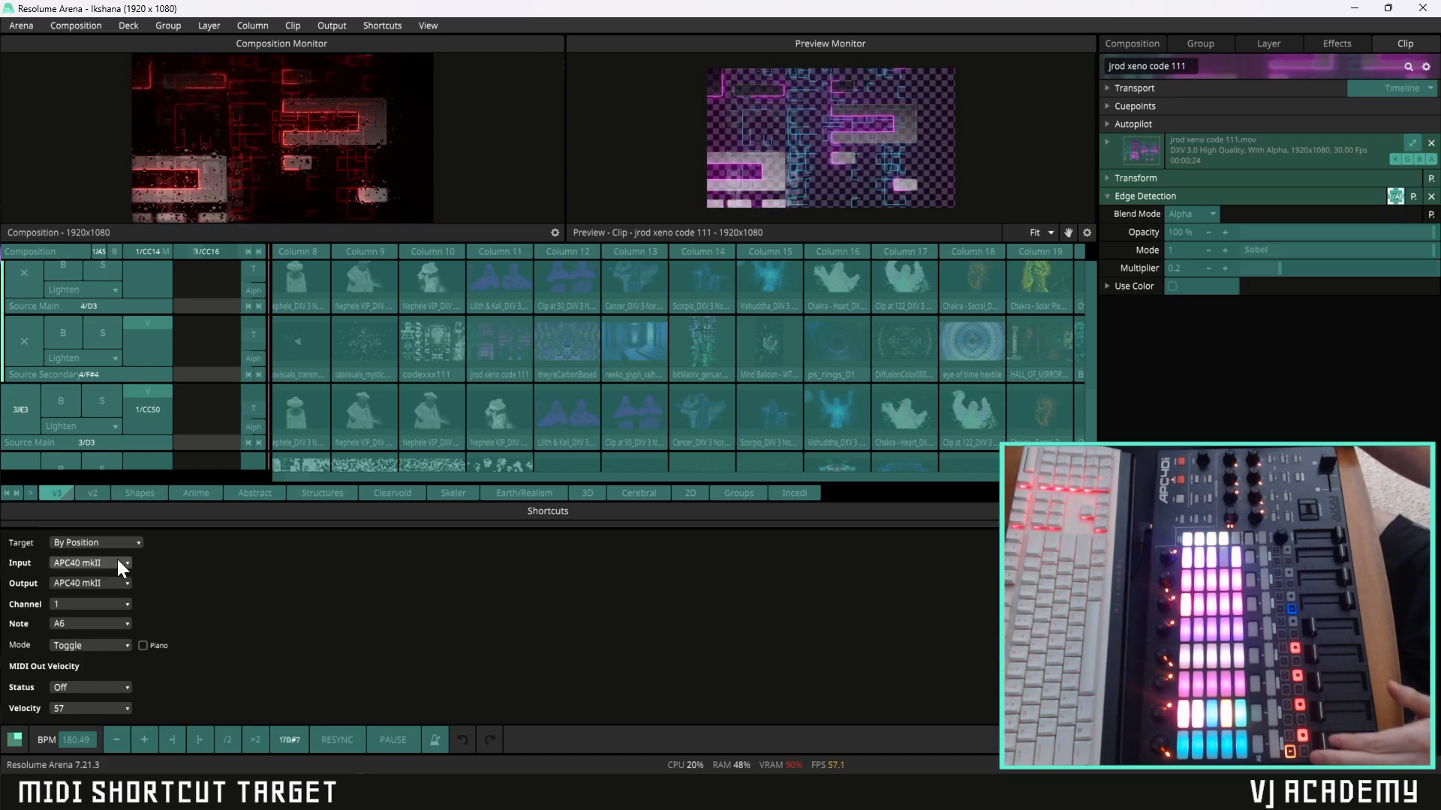
left_click(379, 27)
left_click(391, 114)
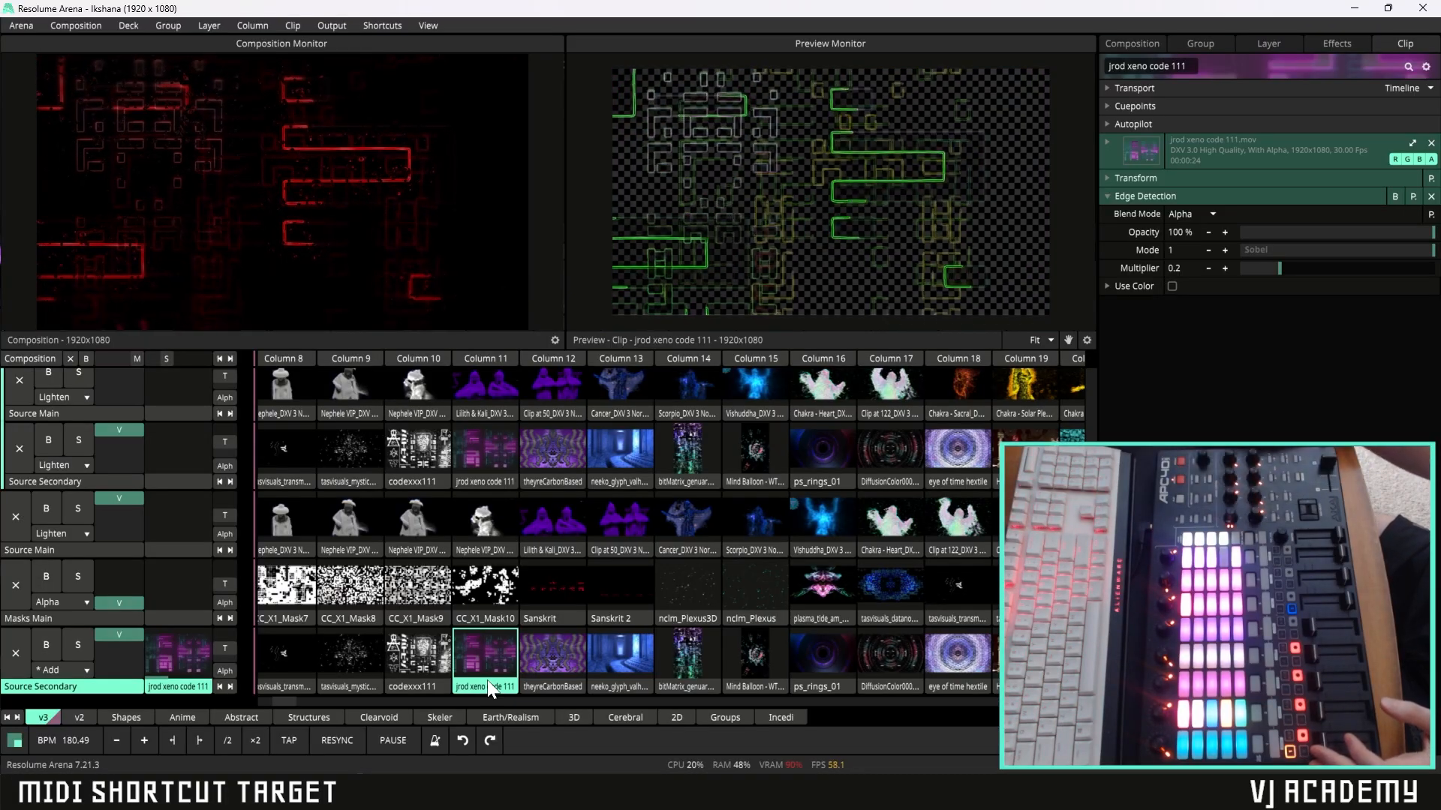
left_click(635, 685)
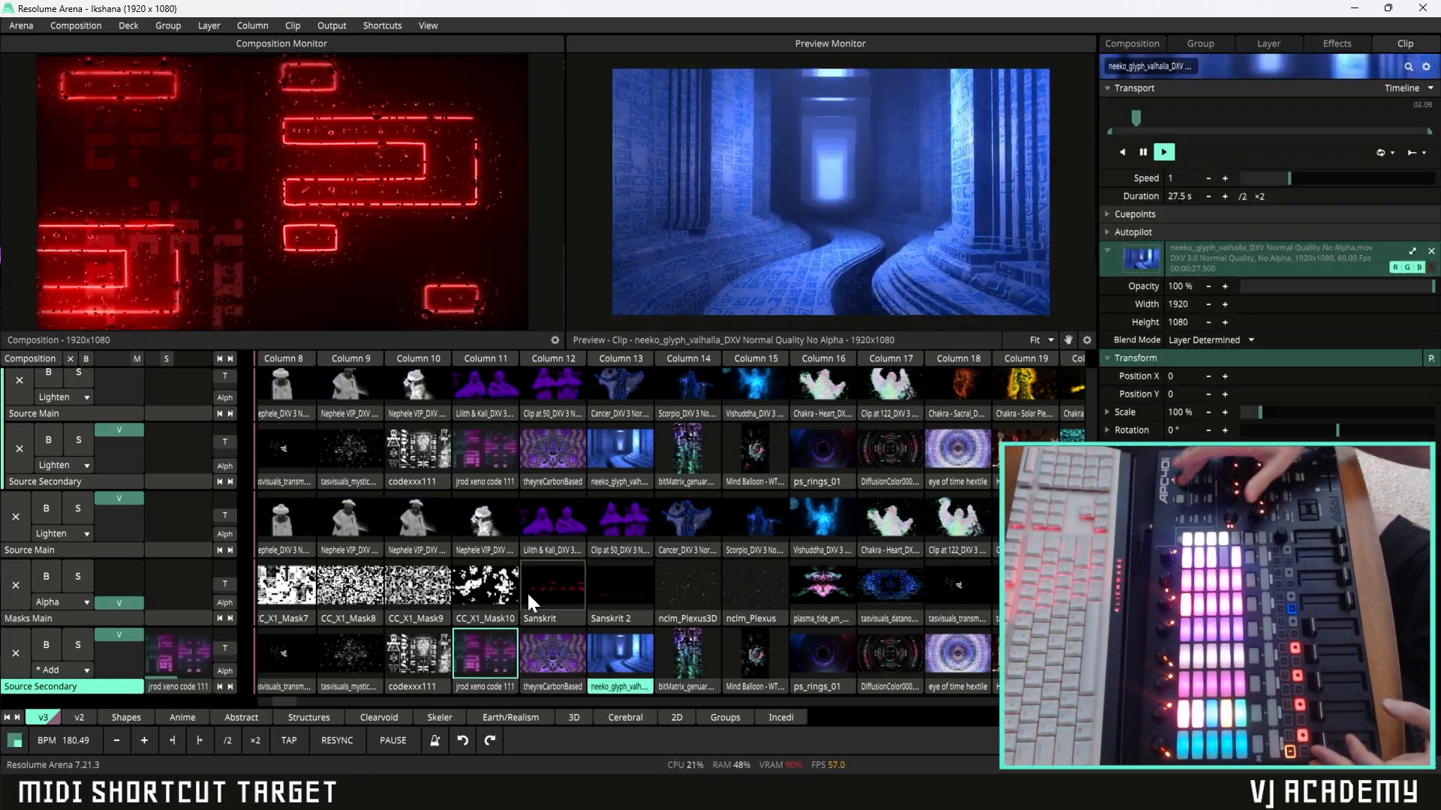